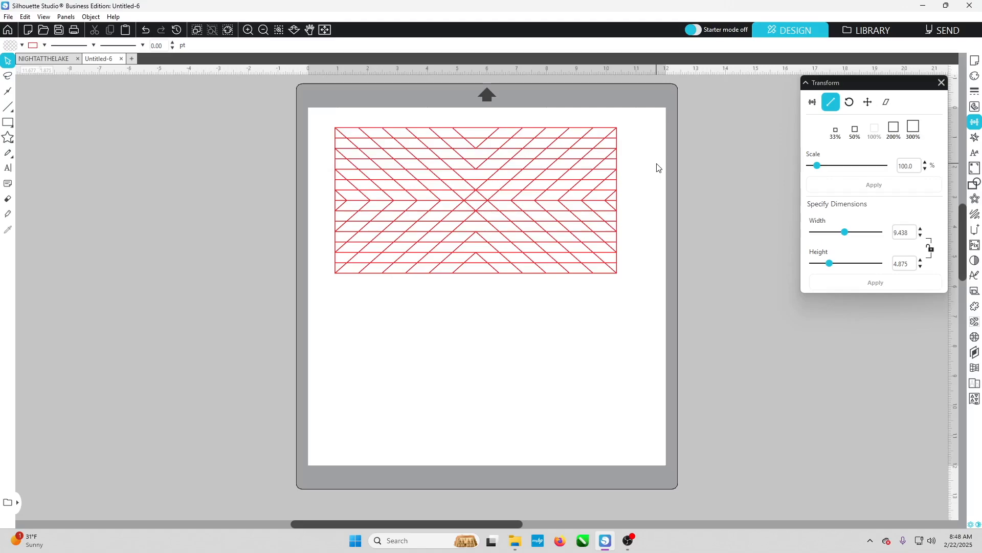
Recolor the template pattern's lines black and place the pattern in the upper part of the page
{"action": "mouse_move", "coordinate": [481, 187]}
{"action": "left_mouse_down"}
{"action": "mouse_move", "coordinate": [486, 223]}
{"action": "mouse_move", "coordinate": [490, 196]}
{"action": "left_mouse_up"}
{"action": "left_click", "coordinate": [490, 197]}
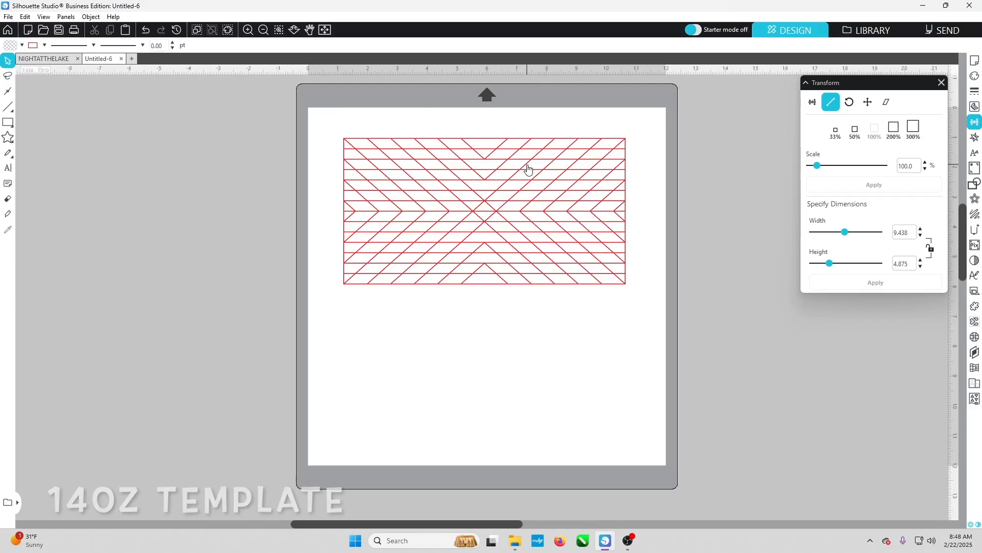
{"action": "left_click_drag", "start_coordinate": [525, 175], "coordinate": [523, 170]}
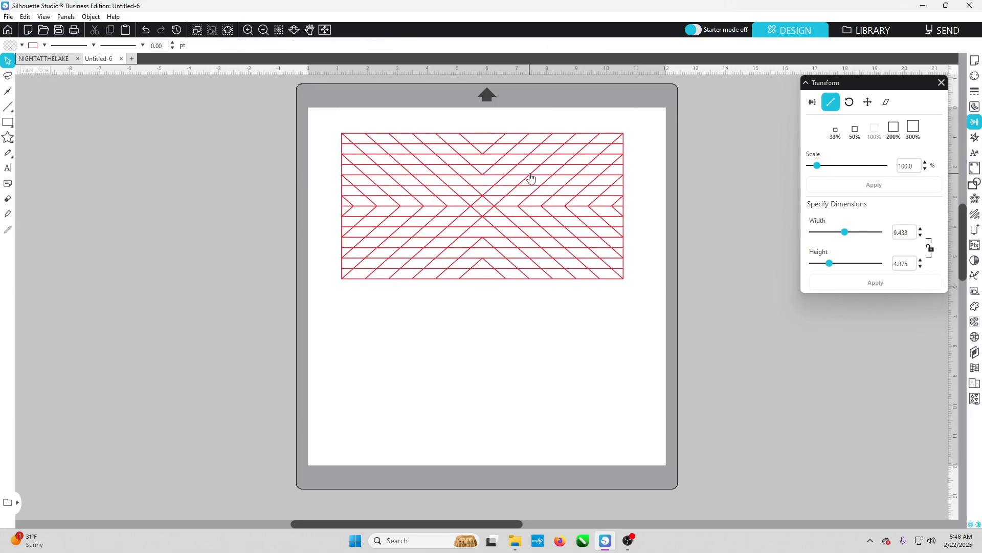
{"action": "left_click", "coordinate": [531, 178]}
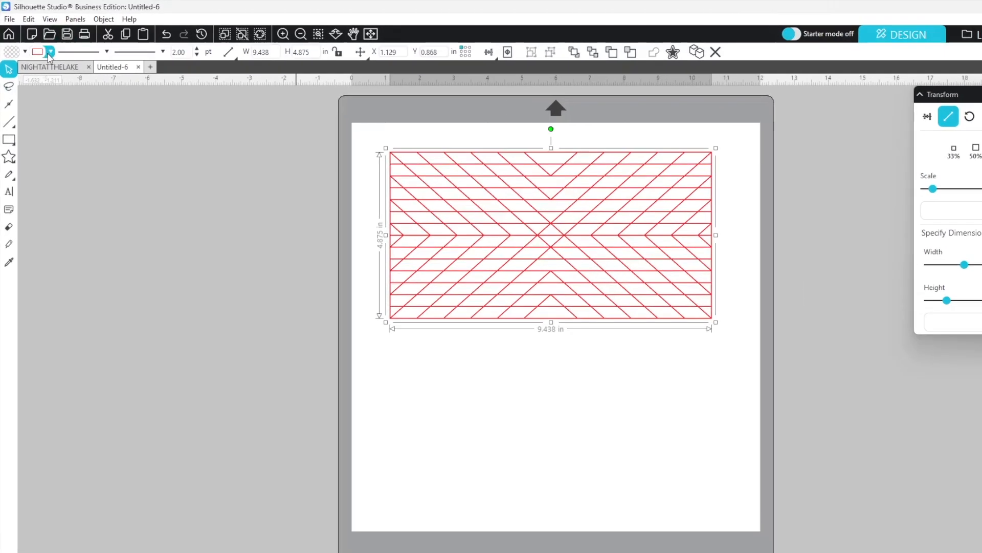
{"action": "left_click", "coordinate": [45, 45]}
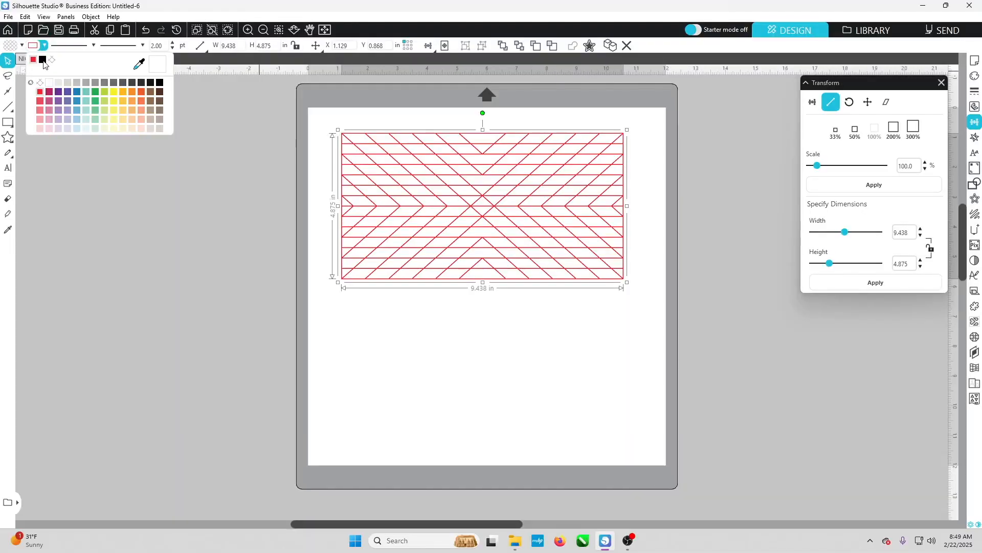
{"action": "left_click", "coordinate": [75, 105]}
{"action": "left_click_drag", "start_coordinate": [521, 221], "coordinate": [512, 219]}
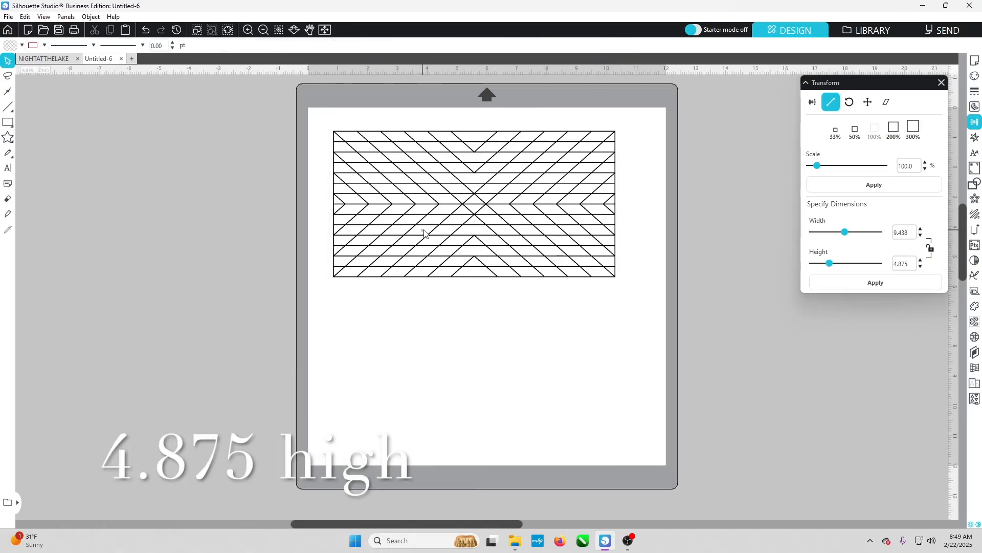
{"action": "left_click_drag", "start_coordinate": [445, 220], "coordinate": [449, 215]}
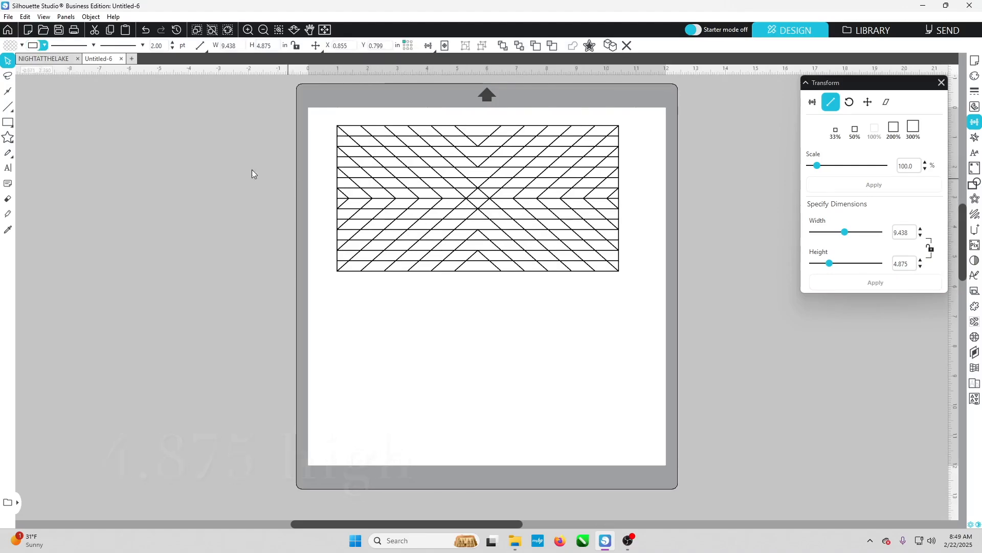
Draw a rectangle about 9.28 in wide and 4.75 in high below the template pattern
{"action": "left_click", "coordinate": [10, 110]}
{"action": "left_click", "coordinate": [11, 125]}
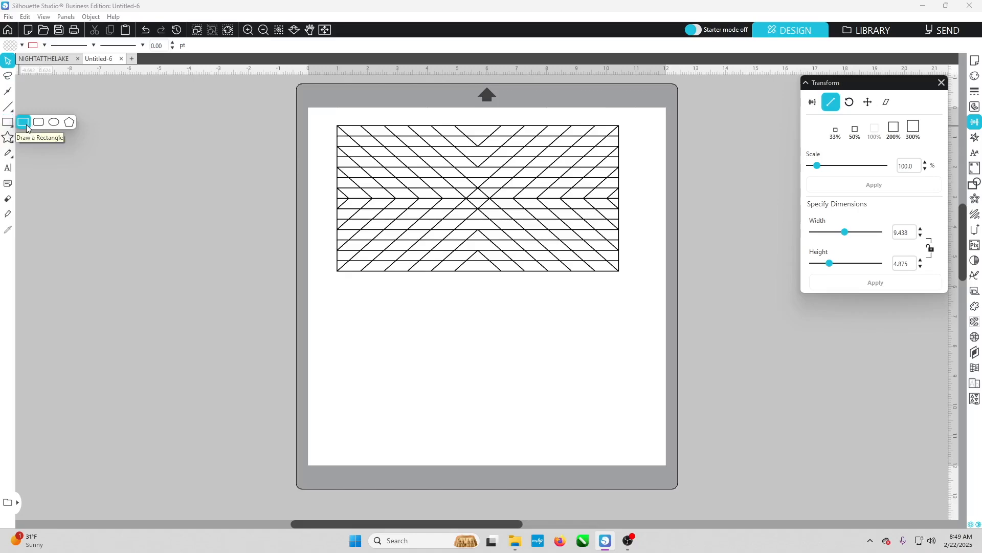
{"action": "left_click", "coordinate": [25, 124]}
{"action": "mouse_move", "coordinate": [338, 296]}
{"action": "left_mouse_down"}
{"action": "mouse_move", "coordinate": [372, 354]}
{"action": "mouse_move", "coordinate": [551, 452]}
{"action": "mouse_move", "coordinate": [617, 438]}
{"action": "left_mouse_up"}
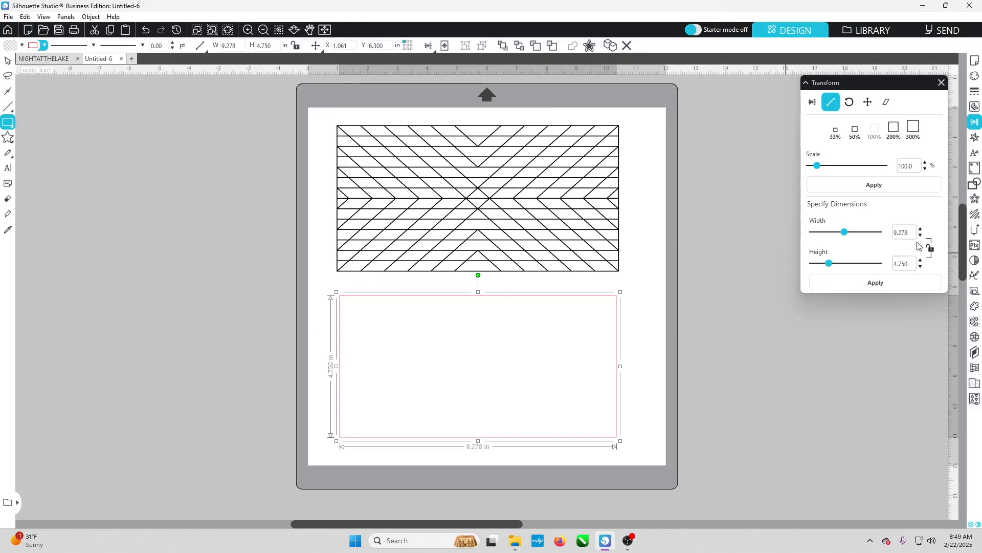
Set the rectangle's width to 9.438 in and its height to 4.875 in
{"action": "double_click", "coordinate": [902, 232]}
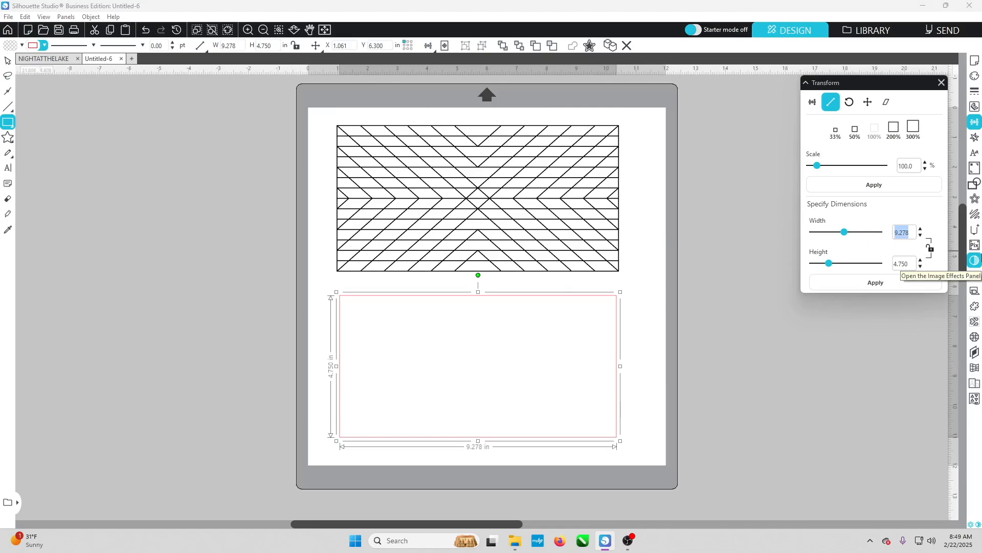
{"action": "type", "text": "9."}
{"action": "key", "text": "Tab"}
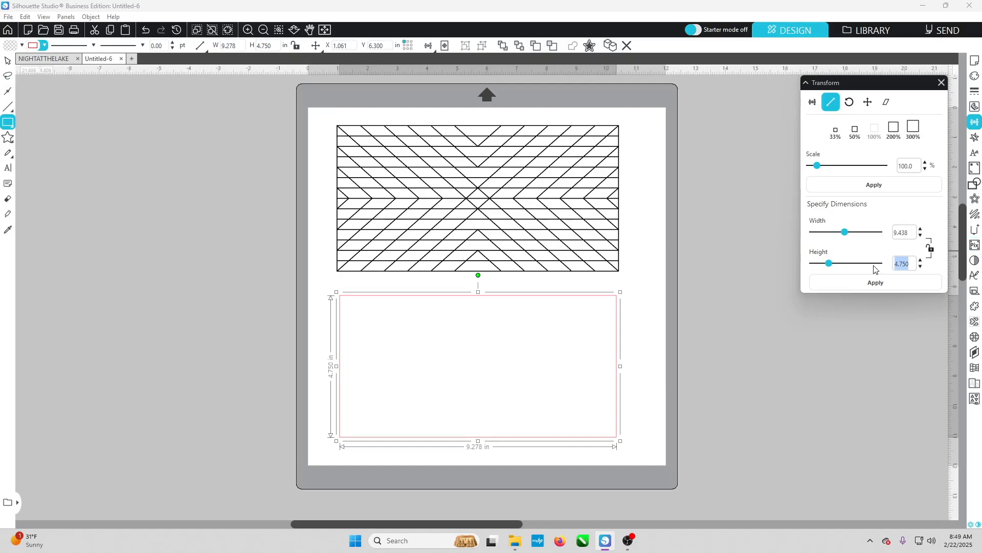
{"action": "type", "text": "4.875"}
{"action": "left_click", "coordinate": [869, 282]}
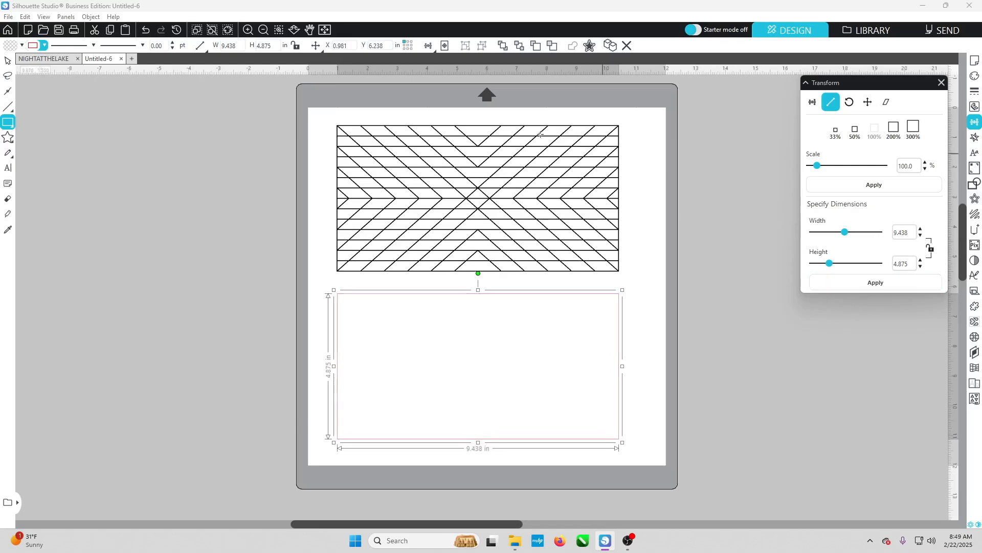
Select the template pattern and the rectangle together and center them on each other
{"action": "left_click", "coordinate": [8, 61]}
{"action": "left_click_drag", "start_coordinate": [643, 111], "coordinate": [402, 427]}
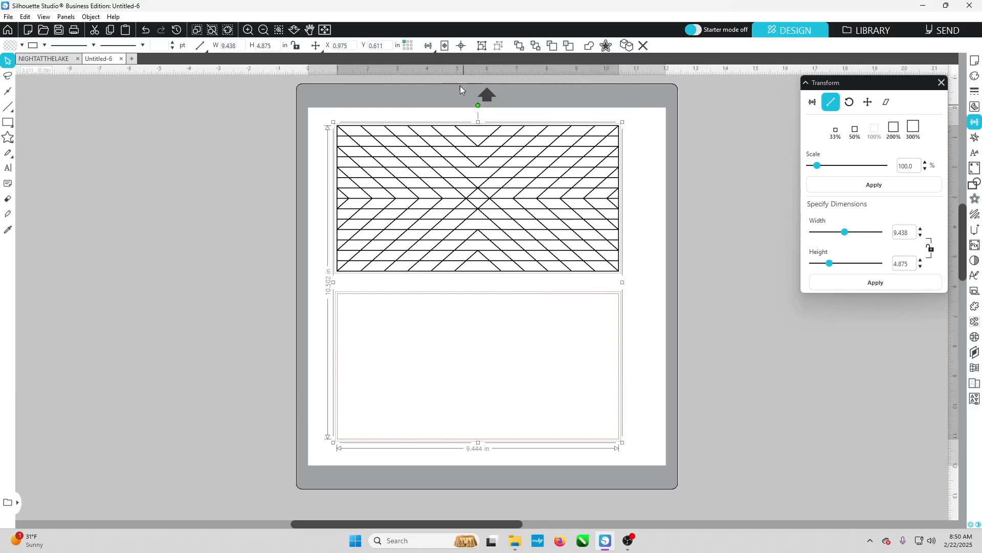
{"action": "left_click", "coordinate": [464, 46]}
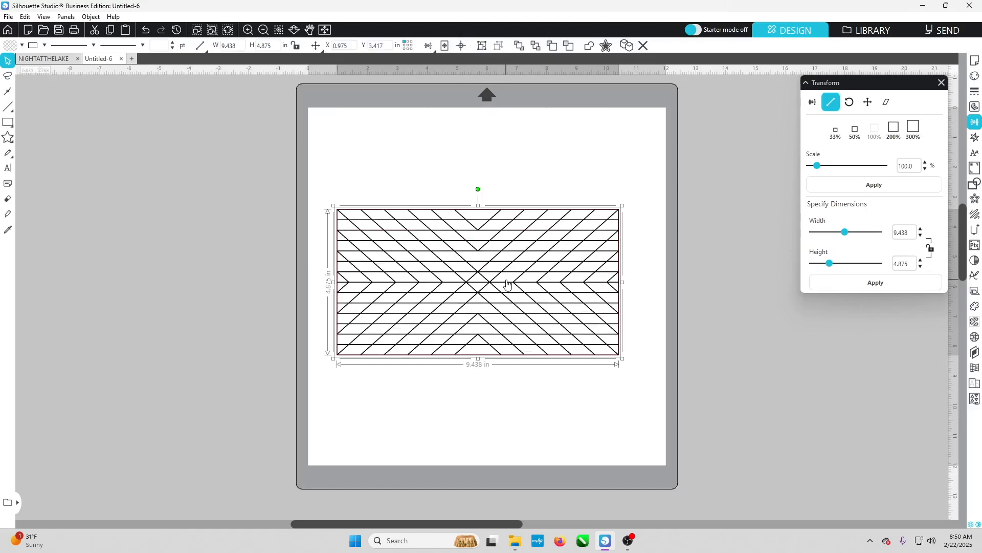
Move the template pattern off the rectangle and center both on each other again
{"action": "left_click", "coordinate": [502, 235]}
{"action": "left_click_drag", "start_coordinate": [484, 271], "coordinate": [477, 201]}
{"action": "key", "text": "ctrl+a"}
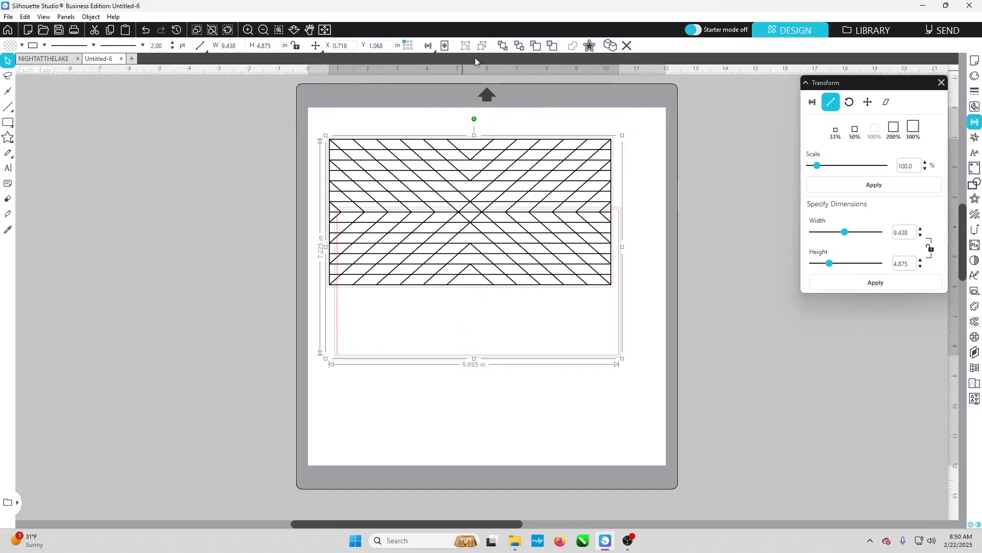
{"action": "left_click", "coordinate": [465, 45]}
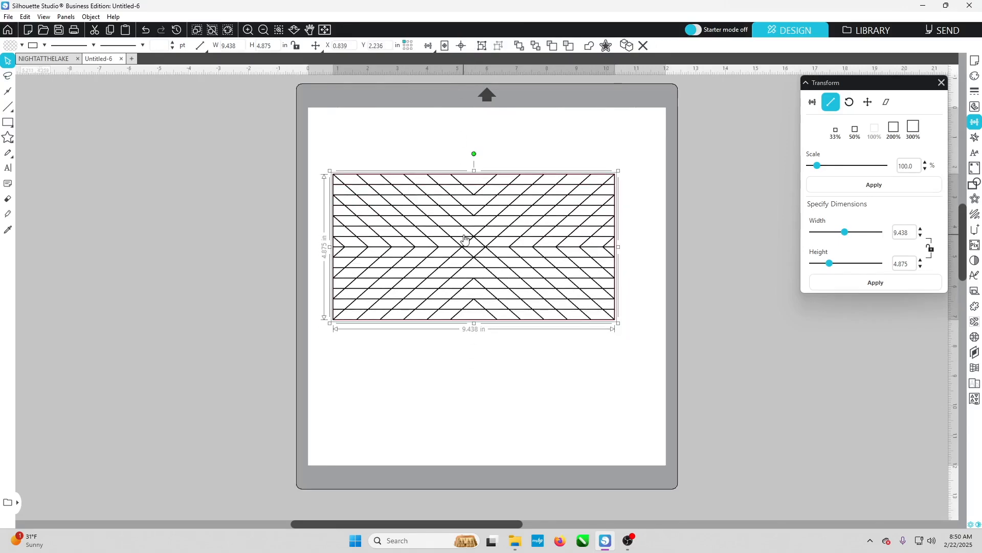
Move the aligned pattern and rectangle together close to the page's upper-left corner and deselect them
{"action": "left_click_drag", "start_coordinate": [453, 212], "coordinate": [451, 178]}
{"action": "left_click", "coordinate": [445, 322]}
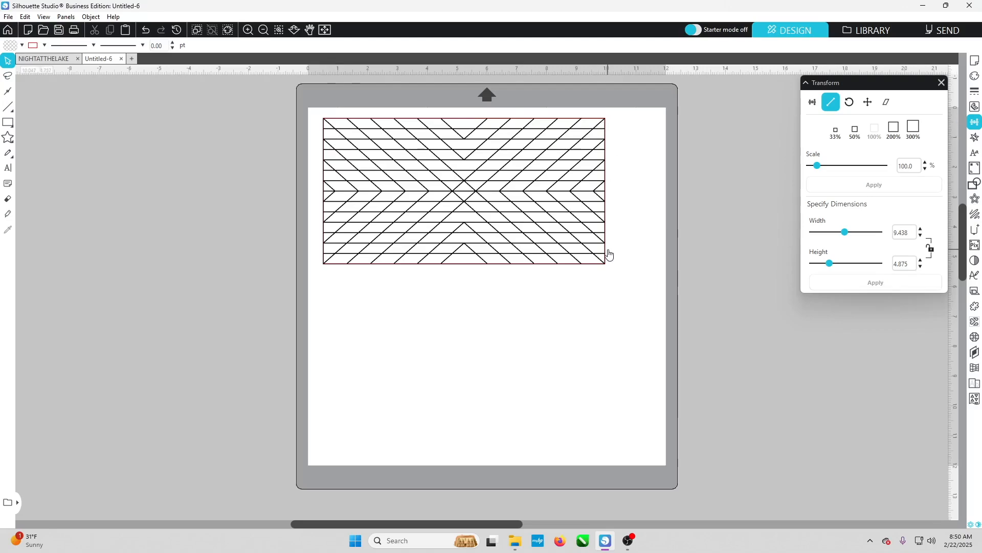
Go to the send setup and check the material choices for the black and the red cut lines
{"action": "left_click", "coordinate": [950, 33]}
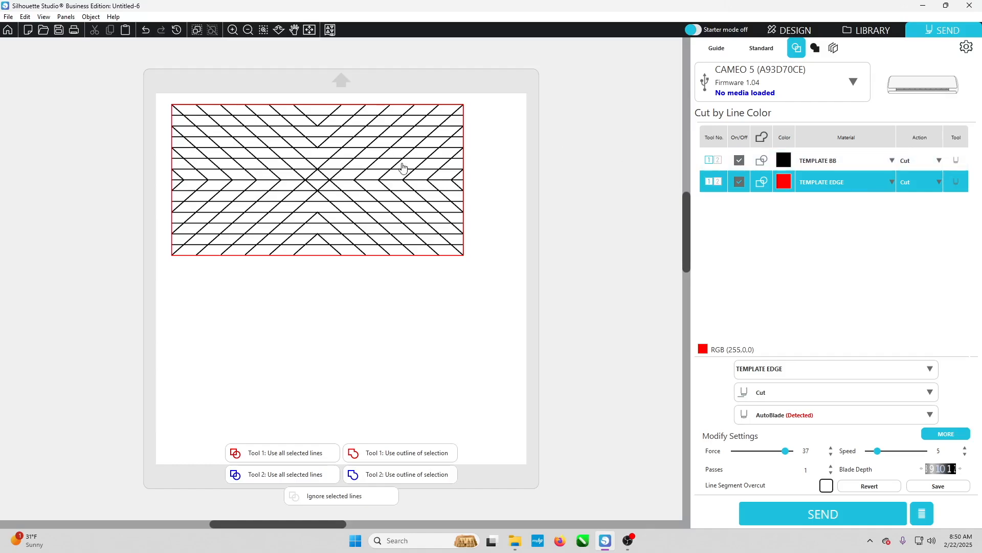
{"action": "left_click", "coordinate": [857, 164]}
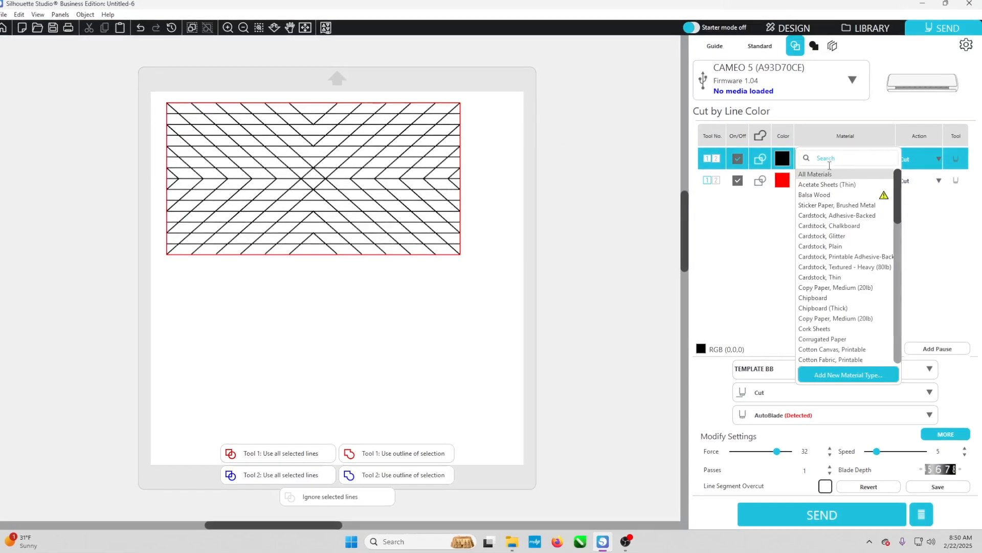
{"action": "left_click", "coordinate": [750, 244]}
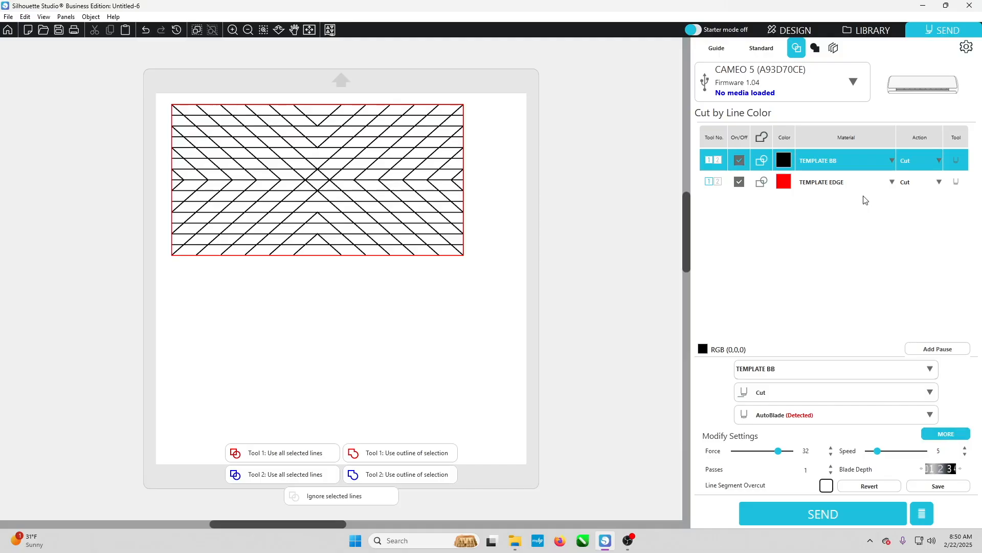
{"action": "left_click", "coordinate": [825, 185]}
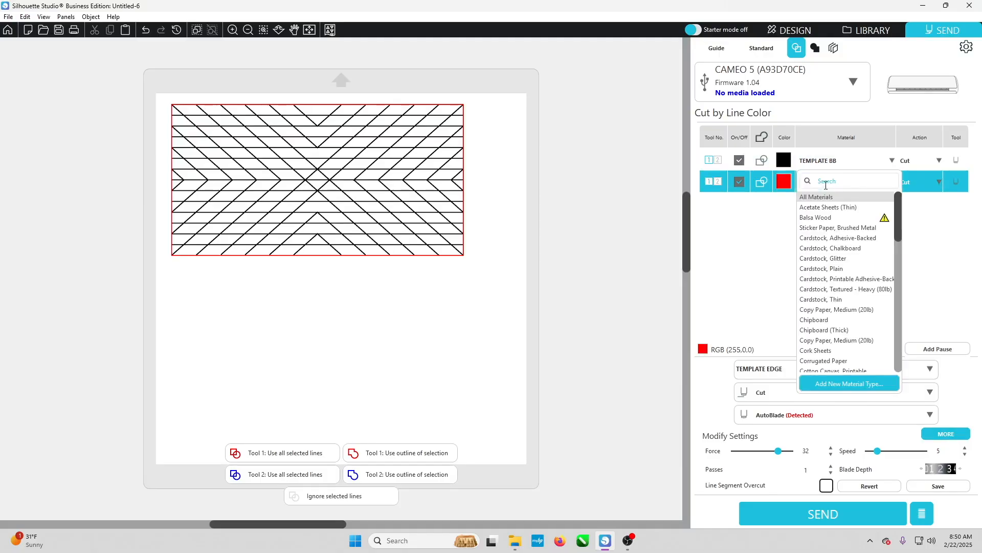